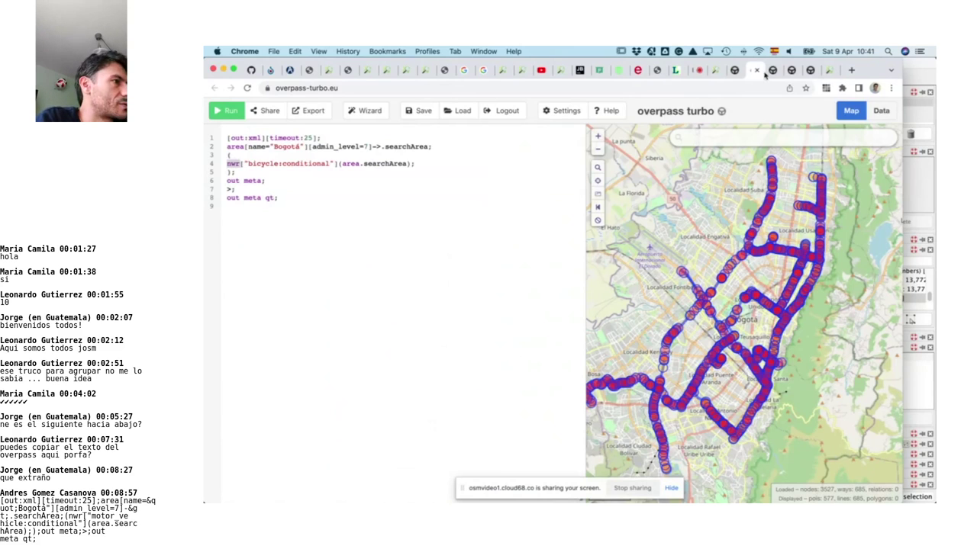
# Examine the bicycle:conditional query results on the Bogotá map, including the streets around Localidad Puente Aranda
pyautogui.moveTo(804, 289); pyautogui.dragTo(800, 208)
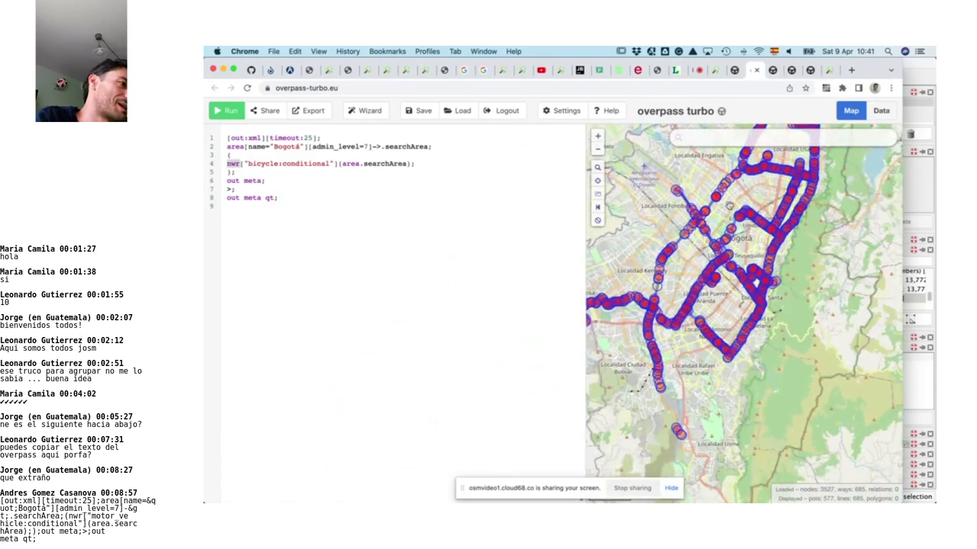
pyautogui.scroll(1, 730, 206)
pyautogui.scroll(1, 707, 359)
pyautogui.scroll(3, 705, 347)
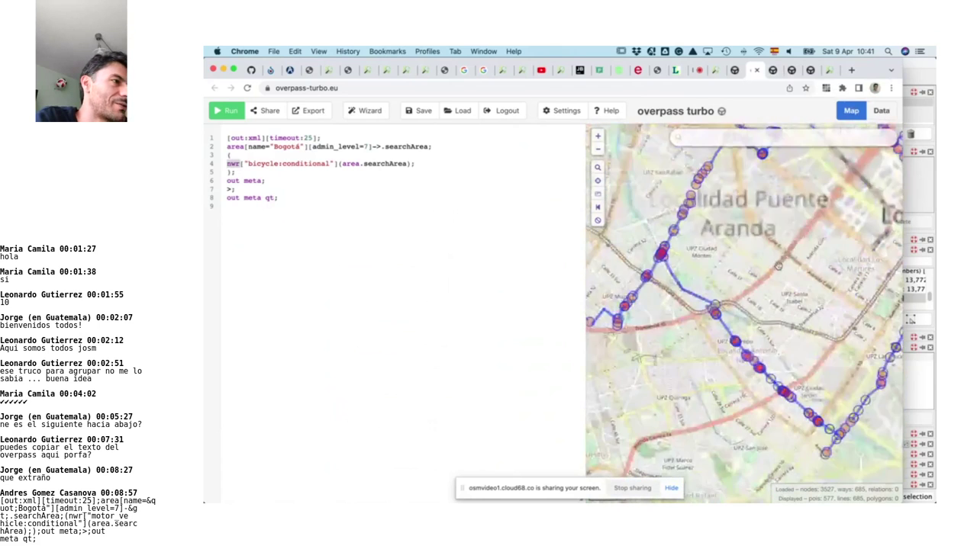
pyautogui.scroll(-3, 794, 321)
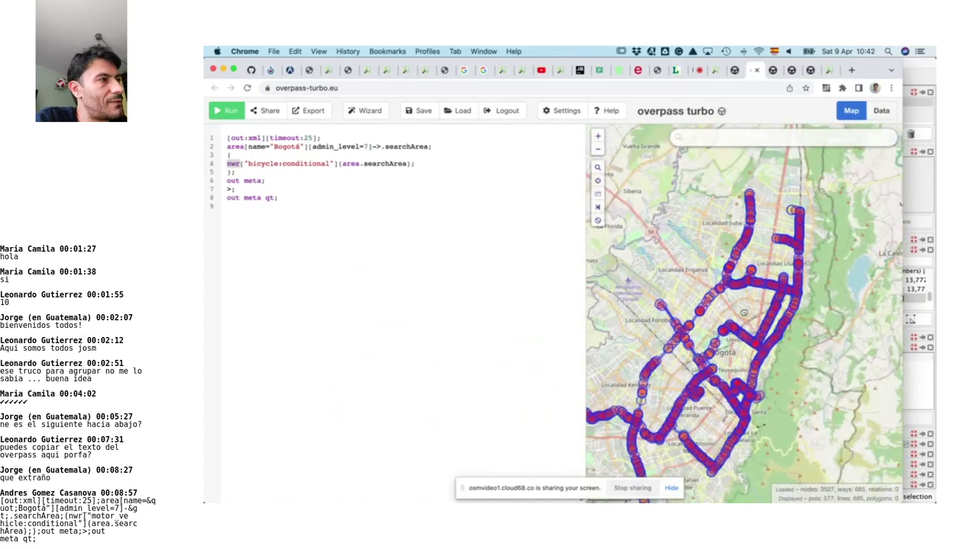
# Review the foot:conditional and access:conditional query results for Bogotá, and close the access:conditional query page
pyautogui.click(772, 73)
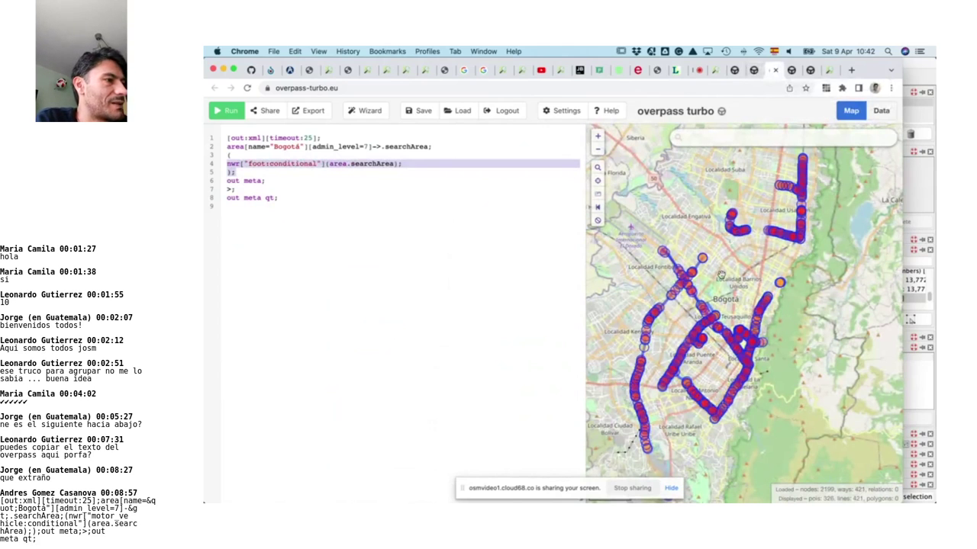
pyautogui.click(791, 70)
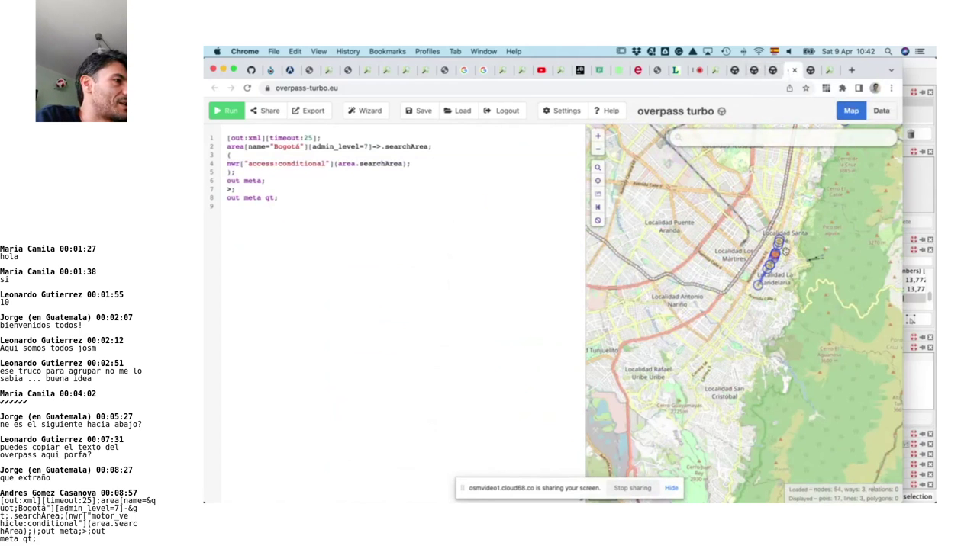
pyautogui.scroll(3, 785, 252)
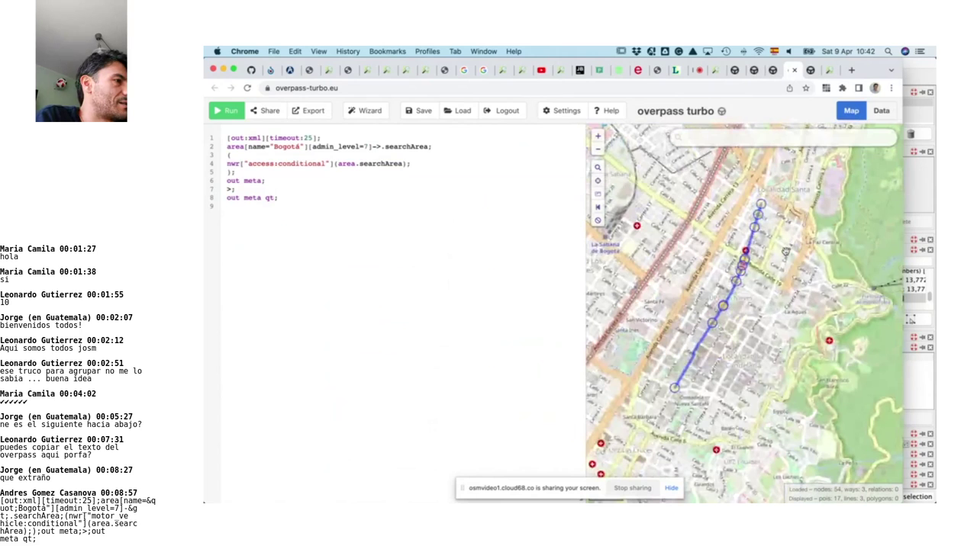
pyautogui.scroll(-3, 785, 252)
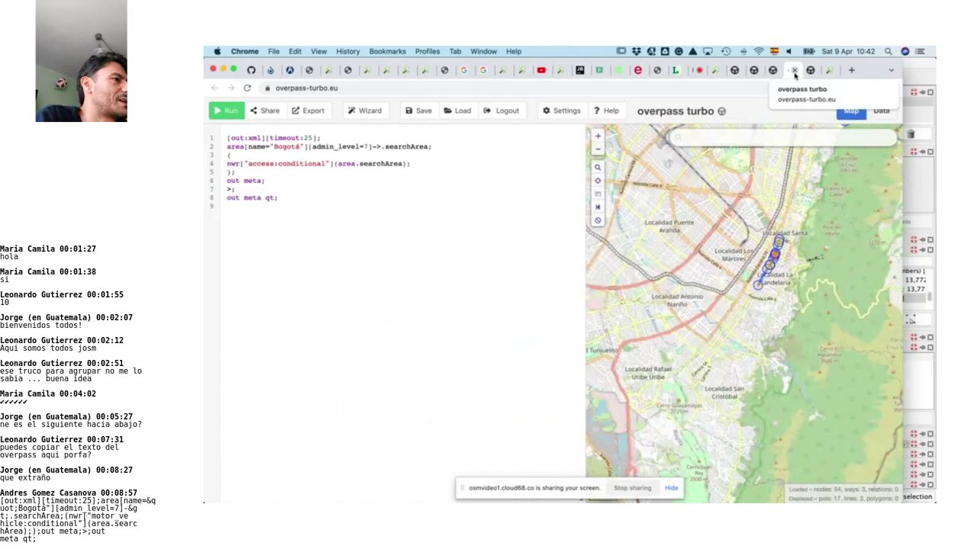
pyautogui.click(794, 70)
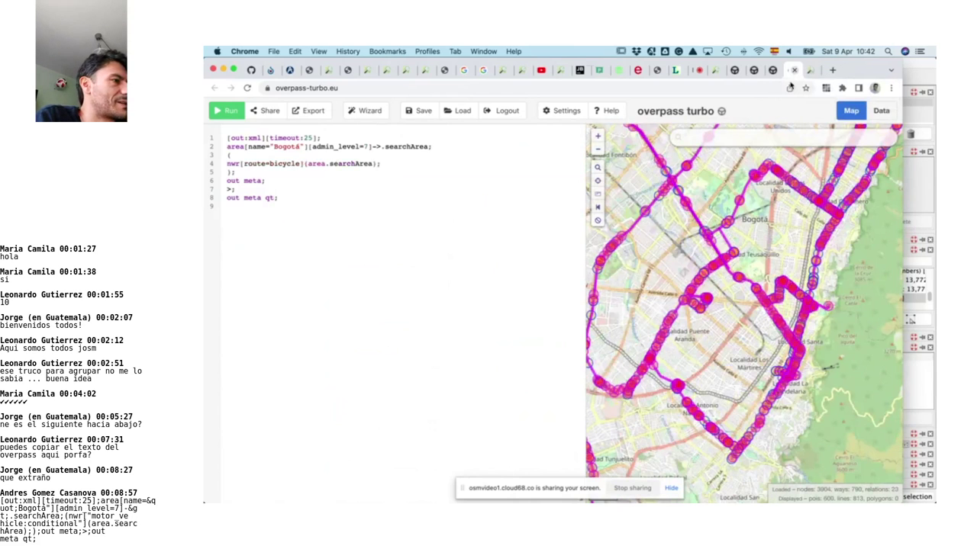
# Examine the route=bicycle query results across Bogotá, and return to the motor_vehicle:conditional query
pyautogui.scroll(-2, 745, 259)
pyautogui.scroll(3, 744, 259)
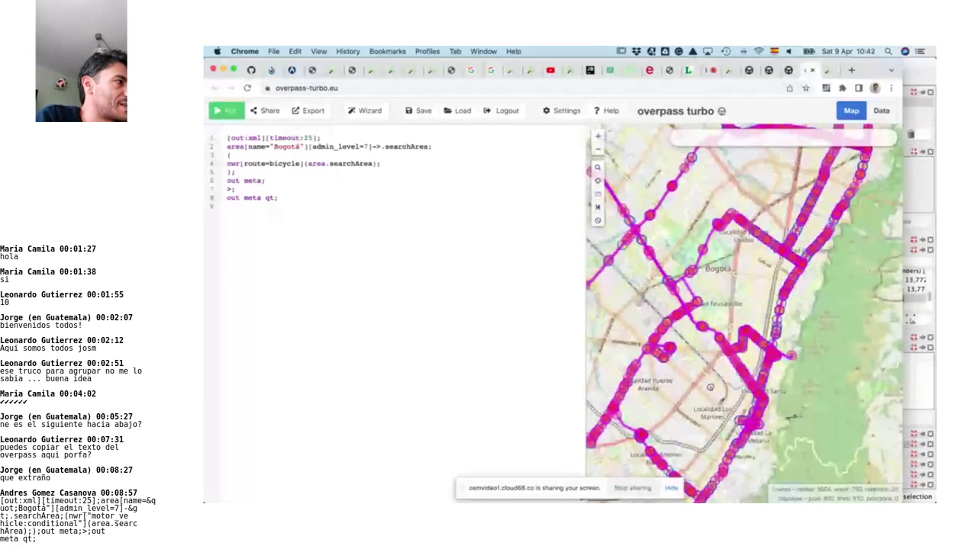
pyautogui.scroll(-3, 698, 421)
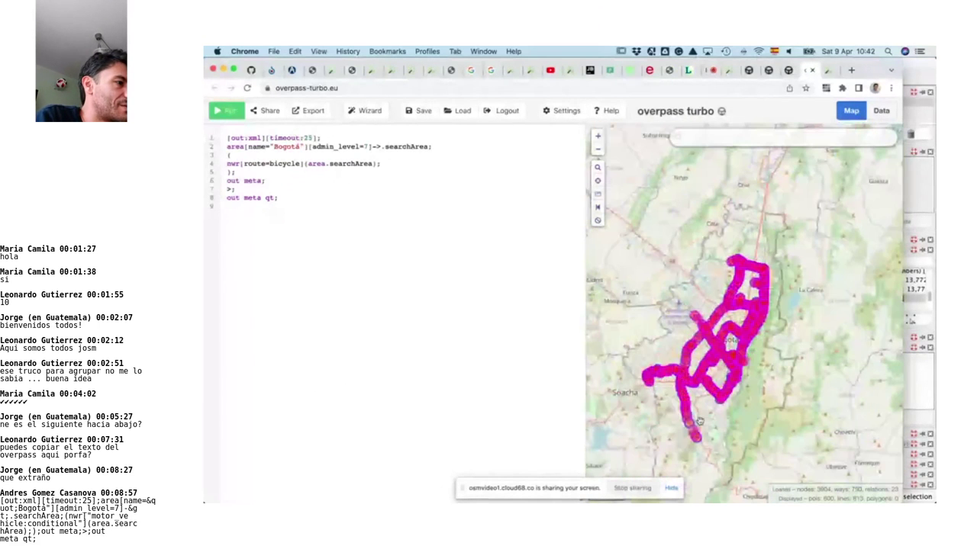
pyautogui.scroll(3, 699, 421)
pyautogui.moveTo(759, 230); pyautogui.dragTo(728, 399)
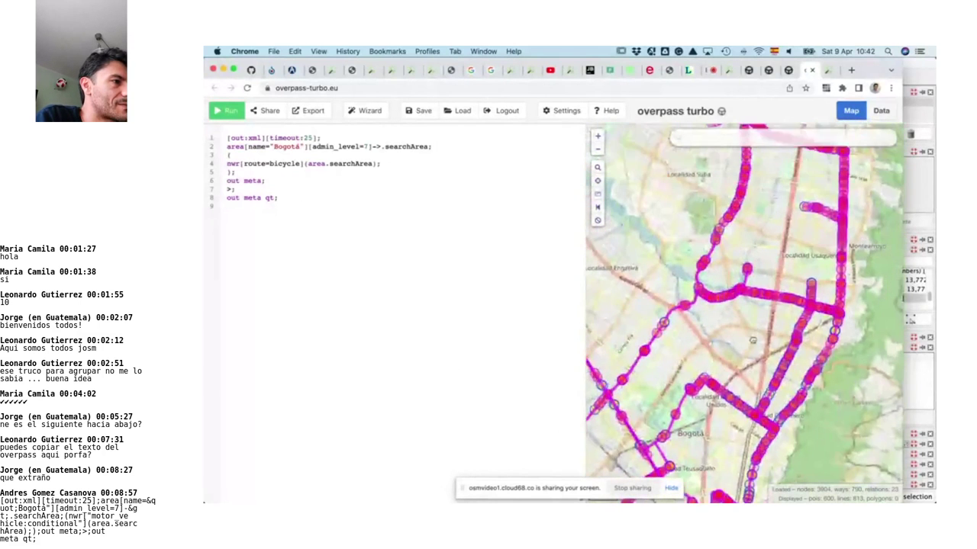
pyautogui.moveTo(815, 172); pyautogui.dragTo(830, 76)
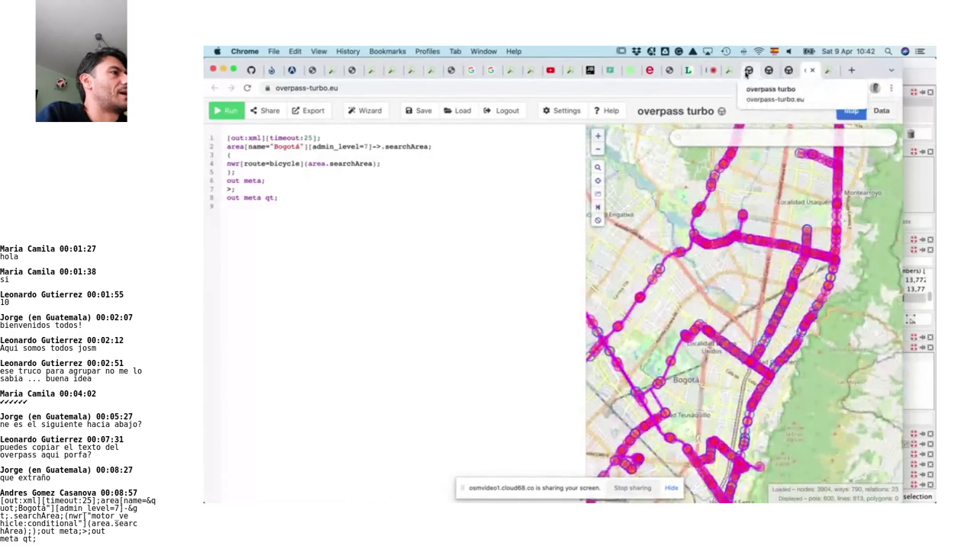
pyautogui.click(744, 71)
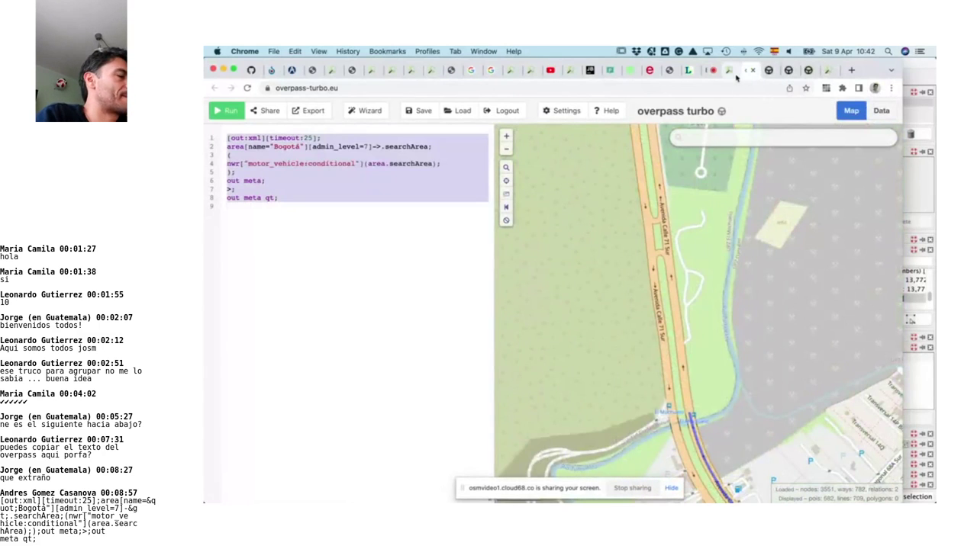
# Switch to JOSM and add Bing aerial imagery as a background layer
pyautogui.press('super+Tab')
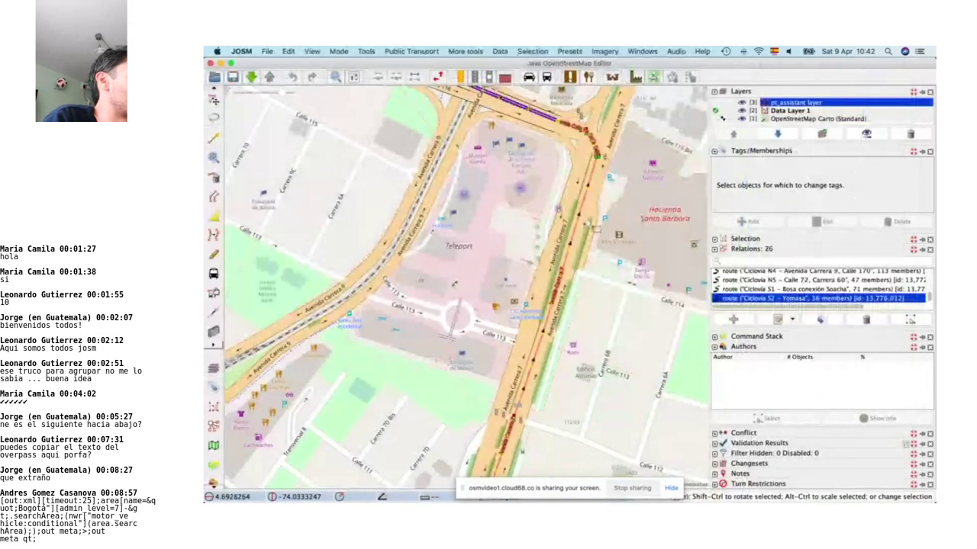
pyautogui.click(605, 52)
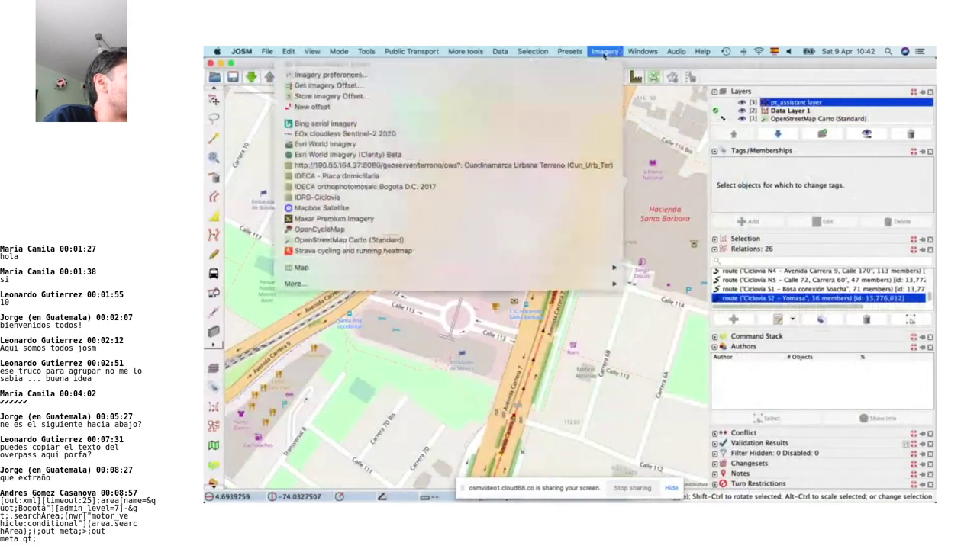
pyautogui.click(580, 125)
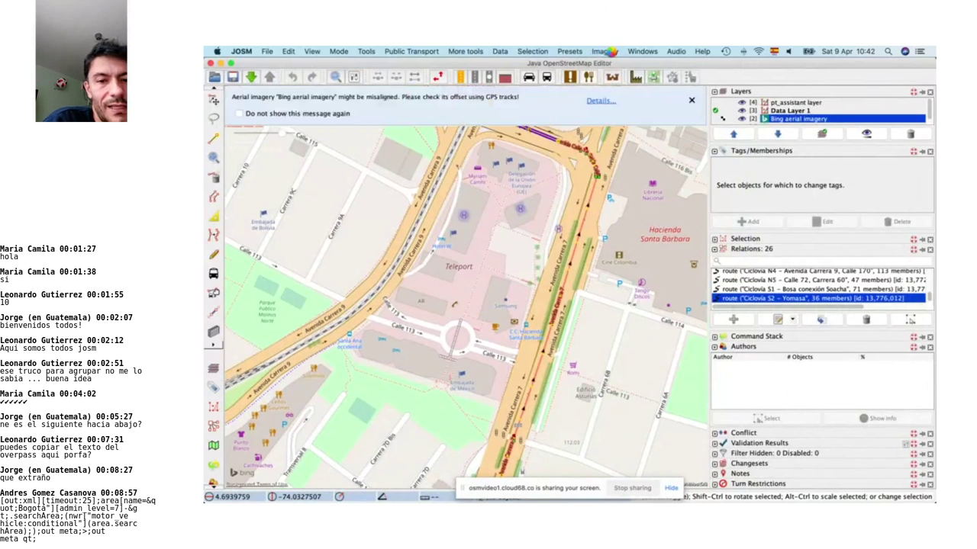
# Add the IDECA orthophotomosaic Bogota D.C. 2017 imagery as a layer
pyautogui.click(606, 51)
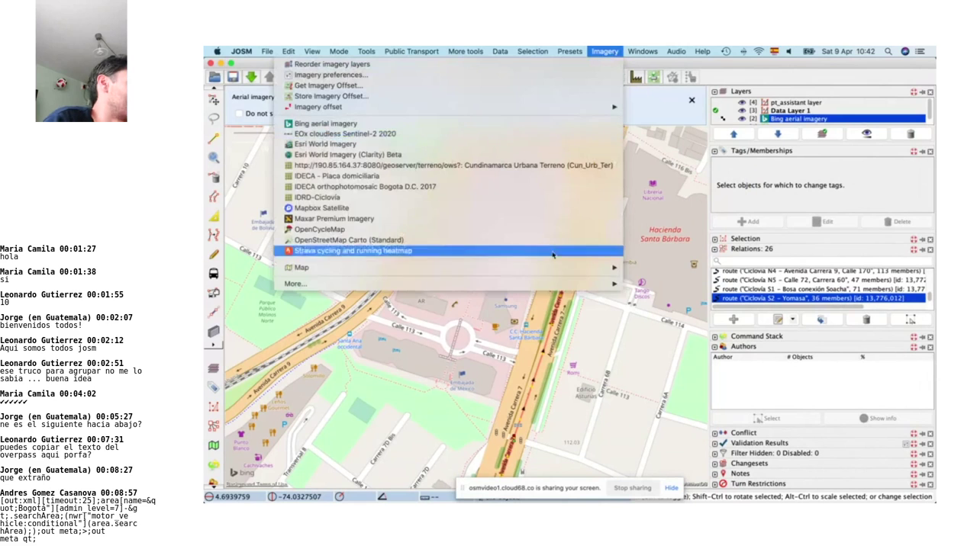
pyautogui.moveTo(553, 267)
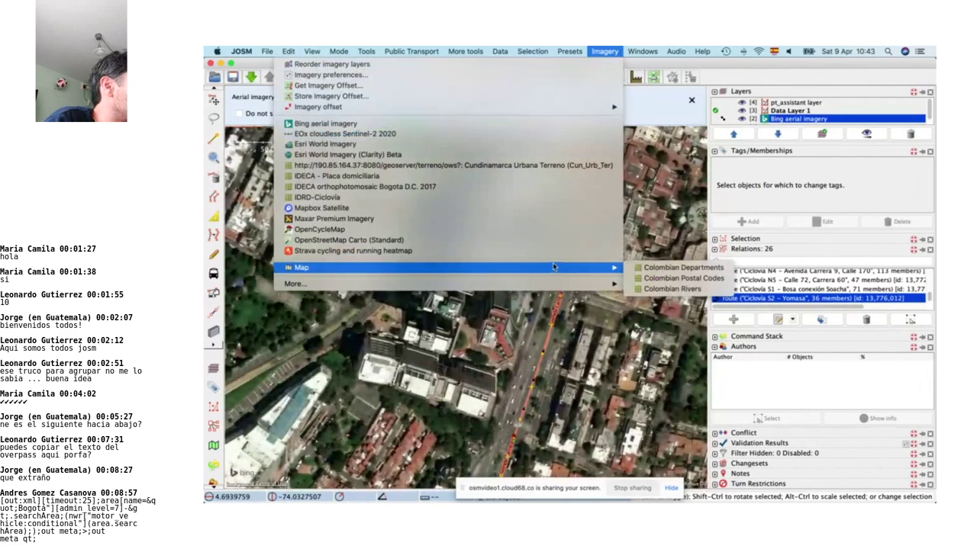
pyautogui.click(532, 186)
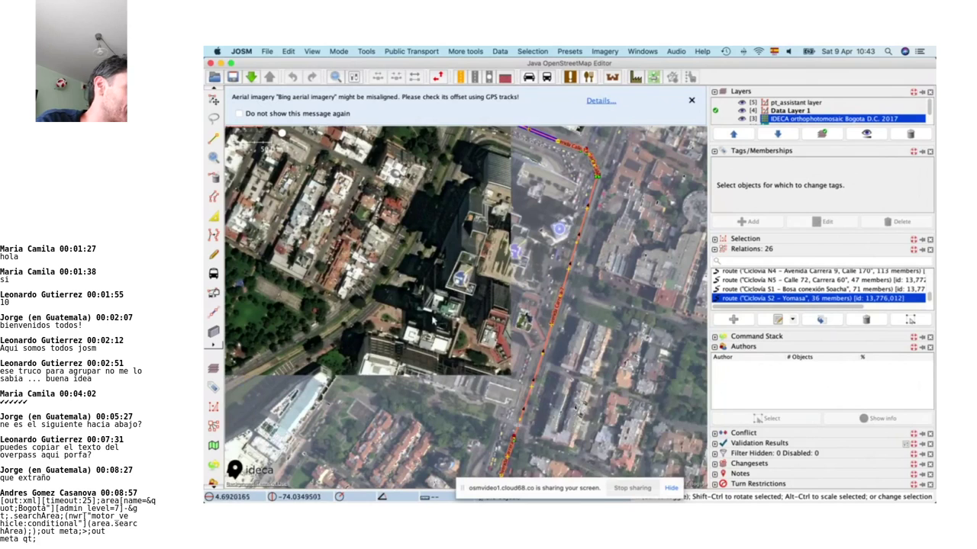
# Filter the default imagery providers by "co" to inspect the Colombian Departments entry, and view the Map category's imagery options
pyautogui.click(604, 51)
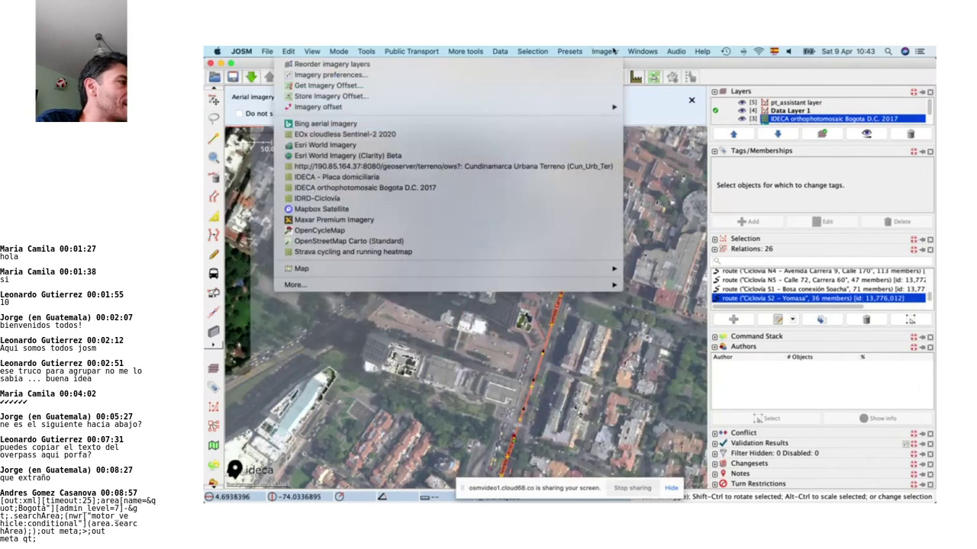
pyautogui.moveTo(519, 270)
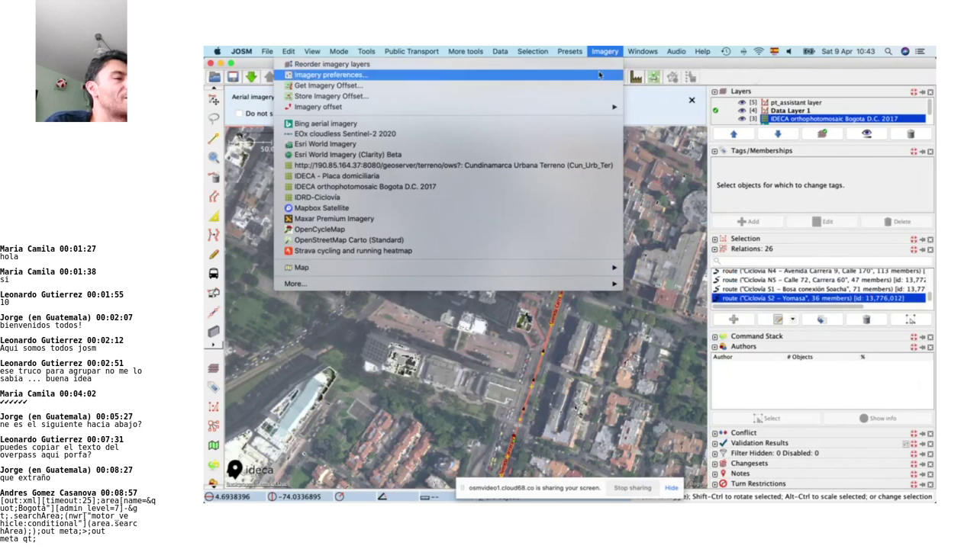
pyautogui.click(599, 76)
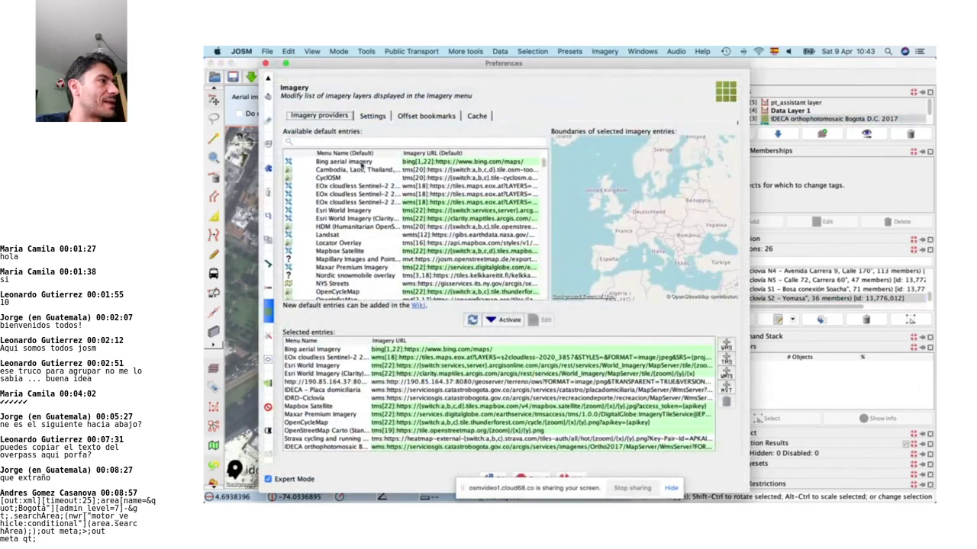
pyautogui.click(372, 140)
pyautogui.write('co')
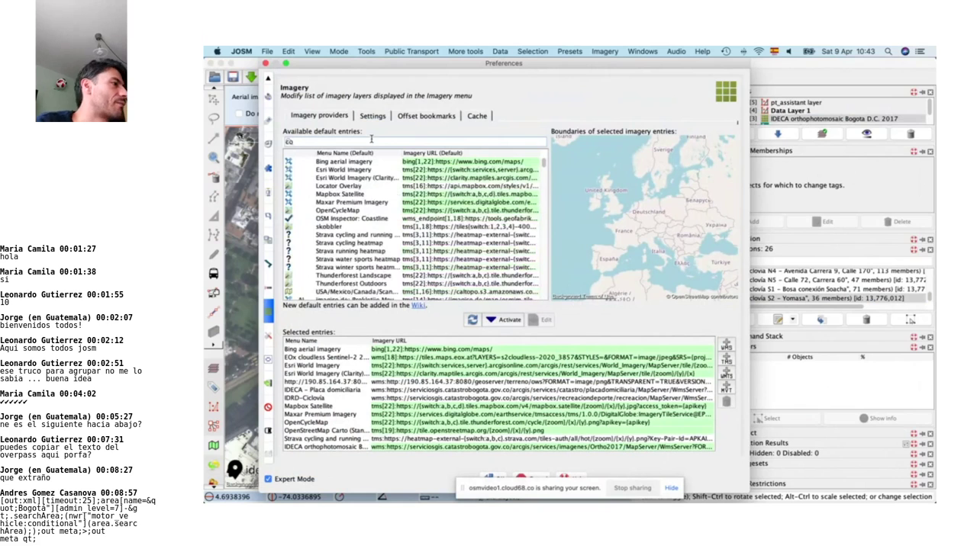
pyautogui.scroll(-10, 375, 191)
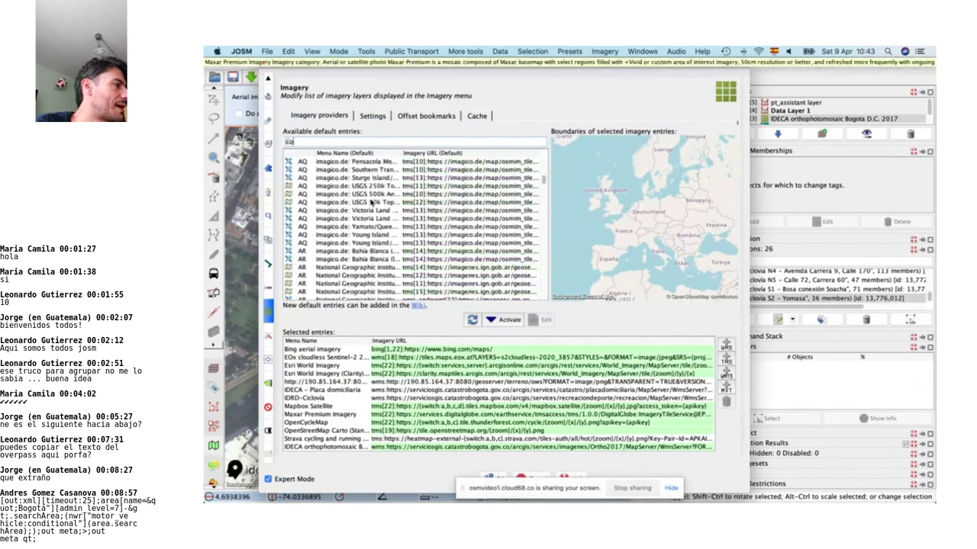
pyautogui.scroll(-5, 372, 202)
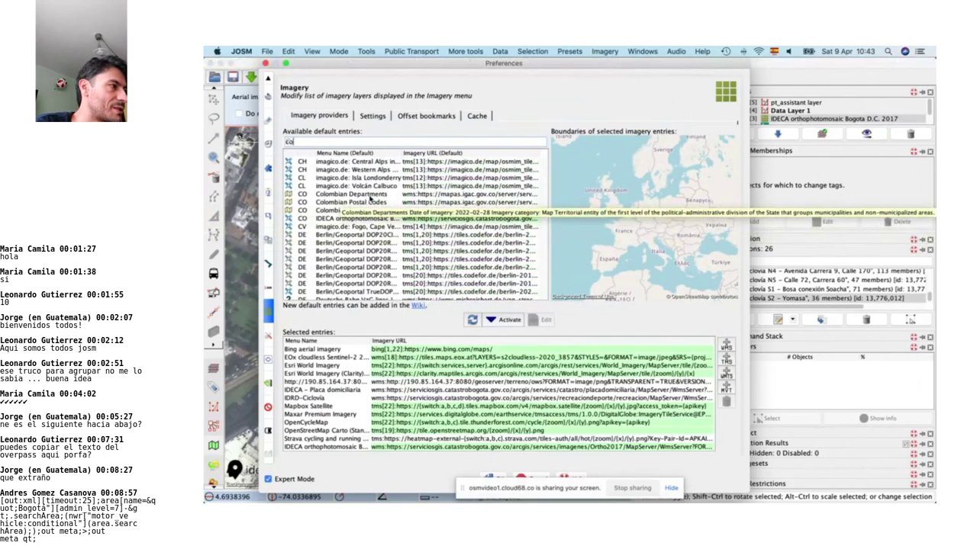
pyautogui.click(370, 195)
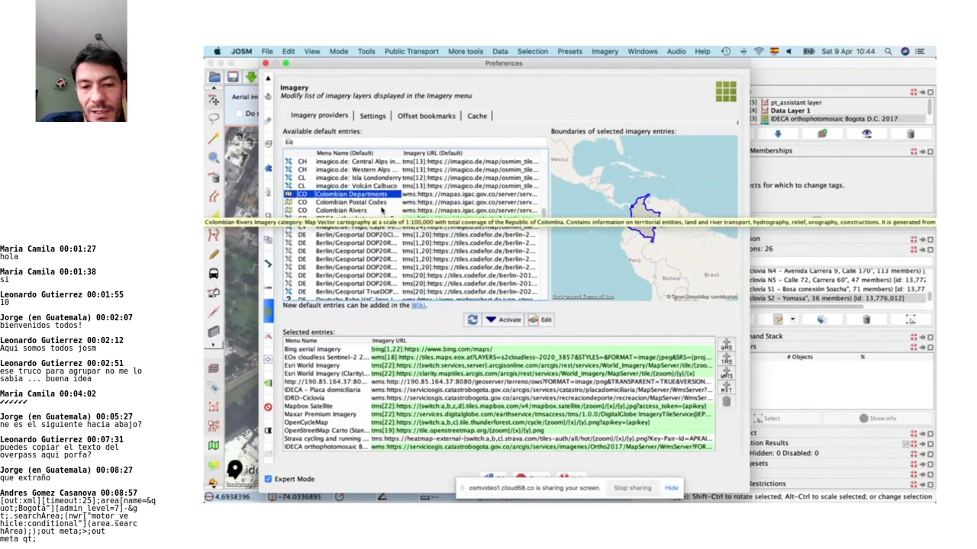
pyautogui.click(265, 63)
pyautogui.click(604, 52)
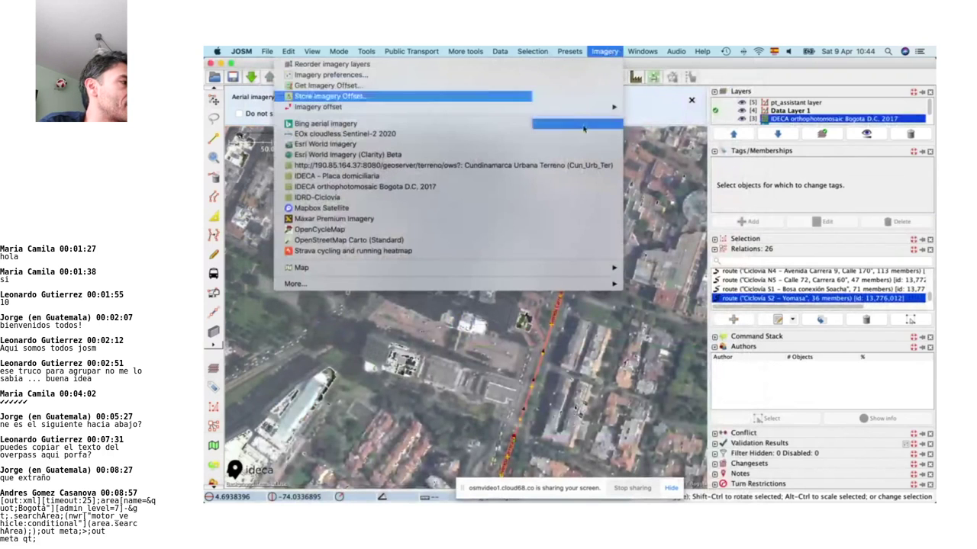
pyautogui.moveTo(558, 268)
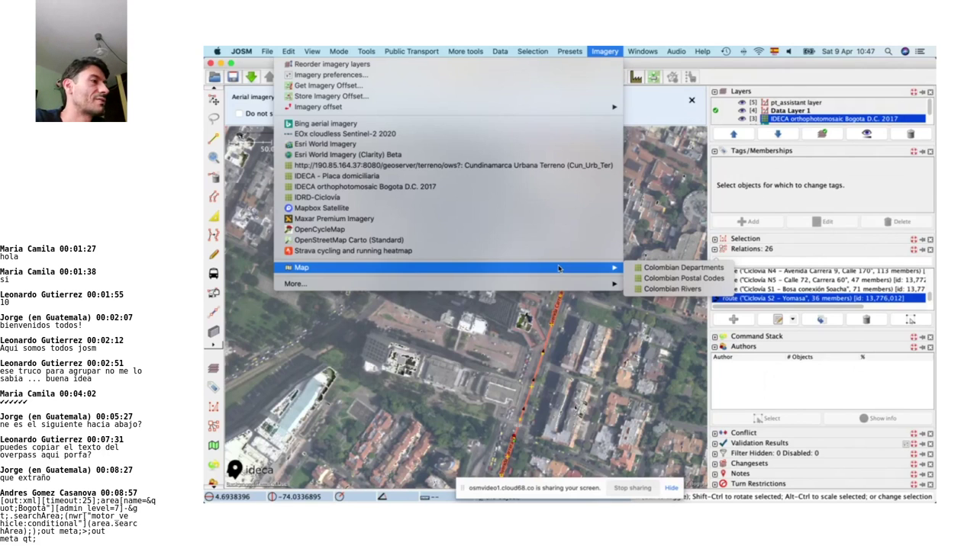
# Switch to Chrome, look up "planet.osm" in a new tab, and return to the JOSM map
pyautogui.press('super+Tab')
pyautogui.press('super+t')
pyautogui.write('pa')
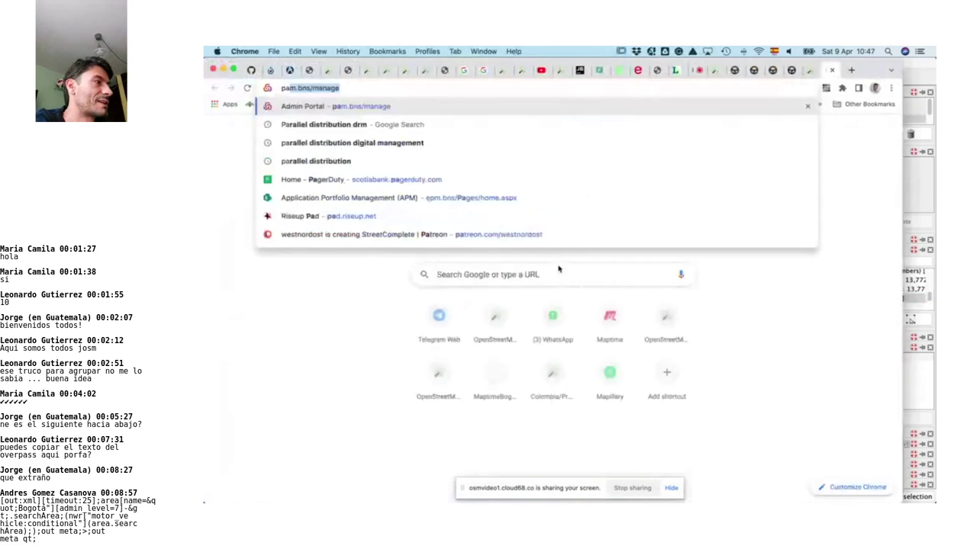
pyautogui.write('l')
pyautogui.press('BackSpace')
pyautogui.press('BackSpace')
pyautogui.press('BackSpace')
pyautogui.write('plan')
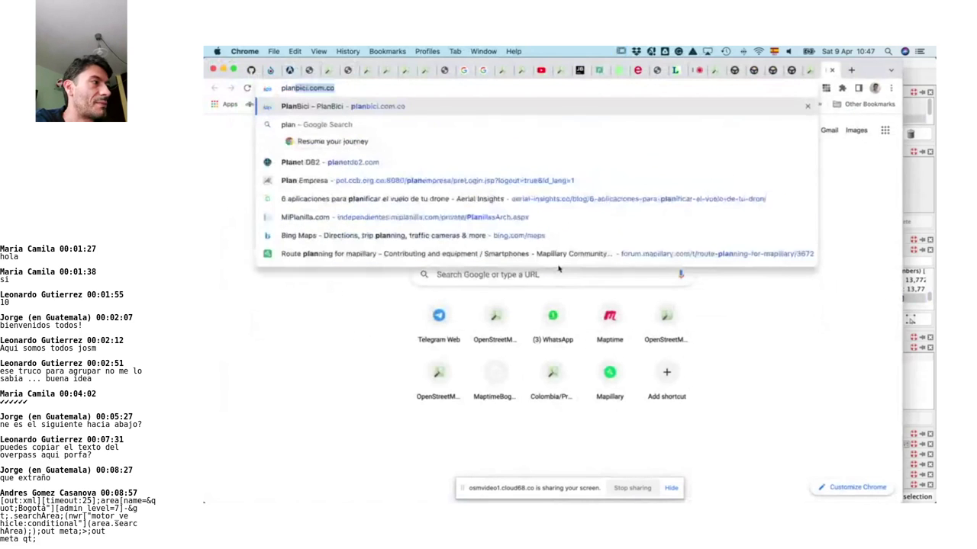
pyautogui.write('et op')
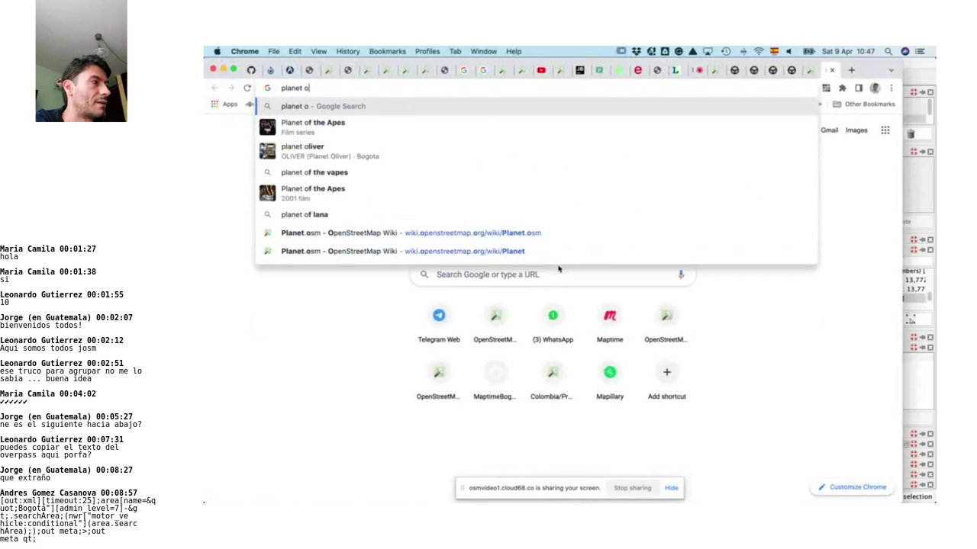
pyautogui.press('Down')
pyautogui.press('Down')
pyautogui.press('Down')
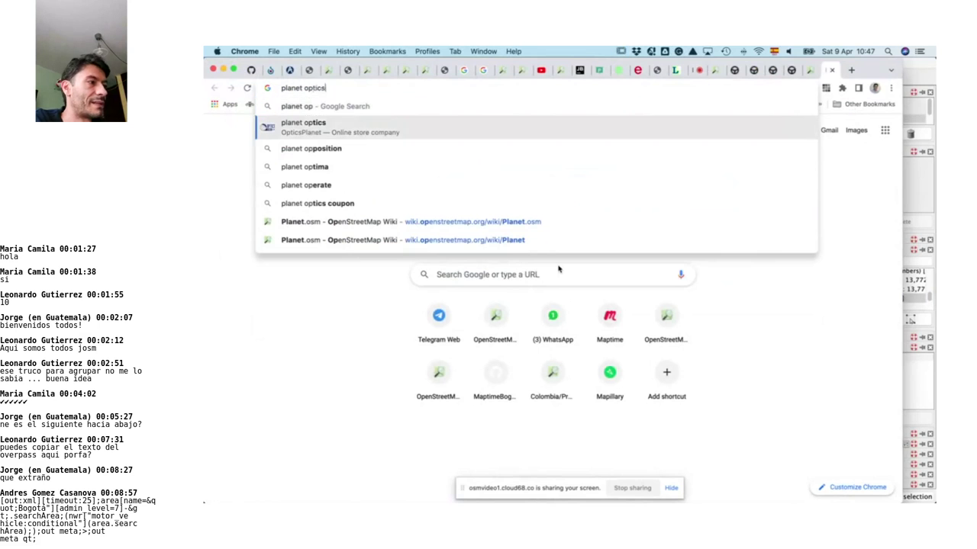
pyautogui.press('Up')
pyautogui.press('Up')
pyautogui.press('Up')
pyautogui.write('t')
pyautogui.press('BackSpace')
pyautogui.press('BackSpace')
pyautogui.press('BackSpace')
pyautogui.press('BackSpace')
pyautogui.write('.osm')
pyautogui.press('Return')
pyautogui.press('super+Tab')
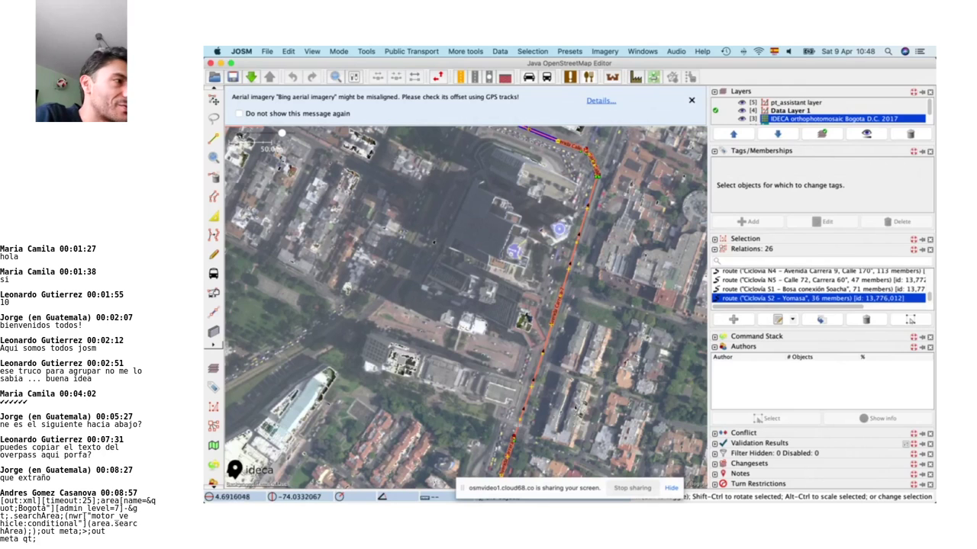
pyautogui.scroll(-2, 587, 366)
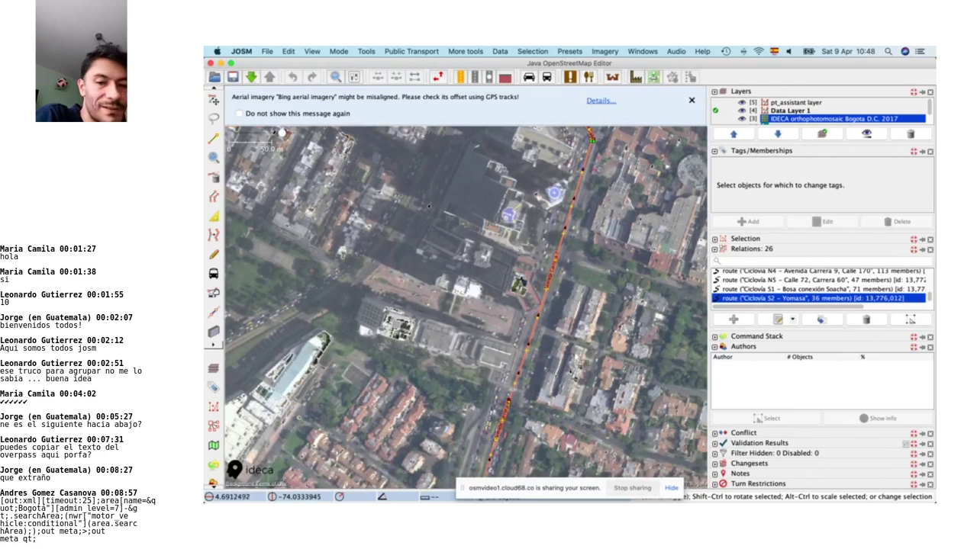